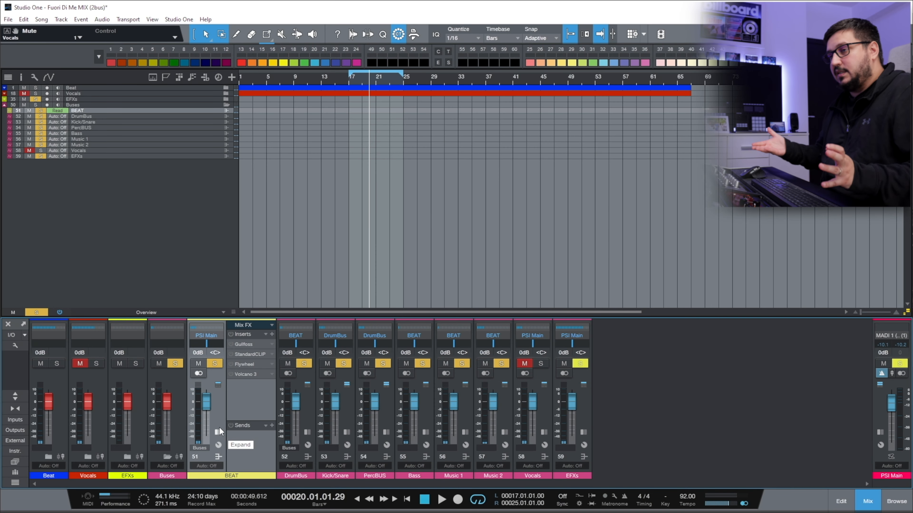
Select the bus channels from DrumBus through Music 2 in the mixer, and then select the Vocals bus.
left_click(306, 408)
left_click(504, 402, "shift")
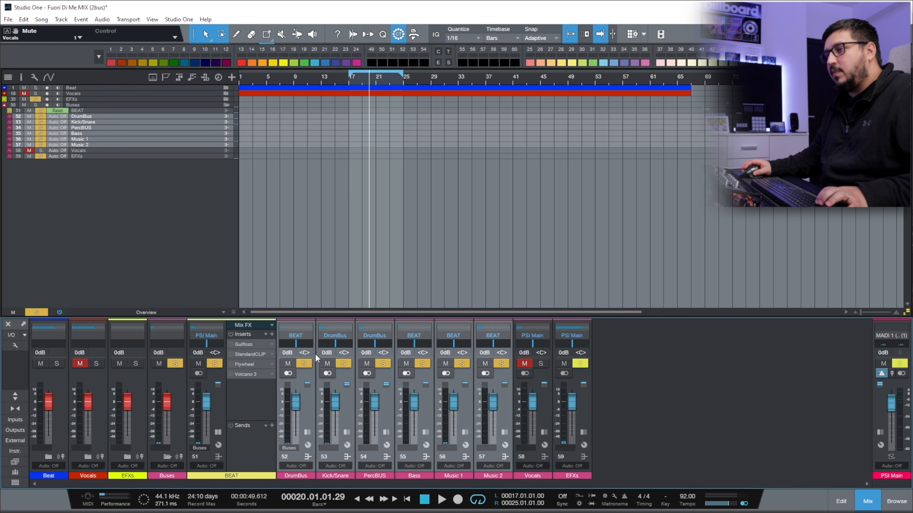
left_click(541, 408)
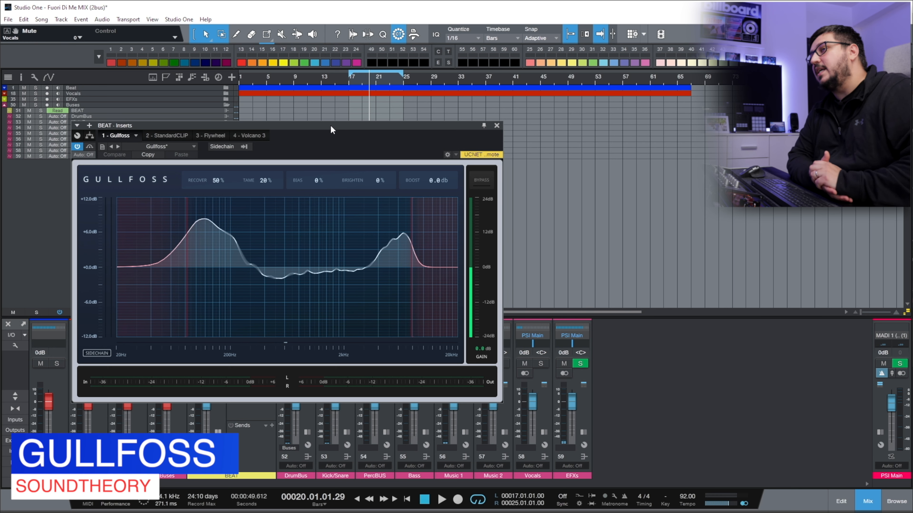
Audition the beat from bar 17, comparing Gullfoss bypassed and active on the BEAT bus.
left_click(348, 84)
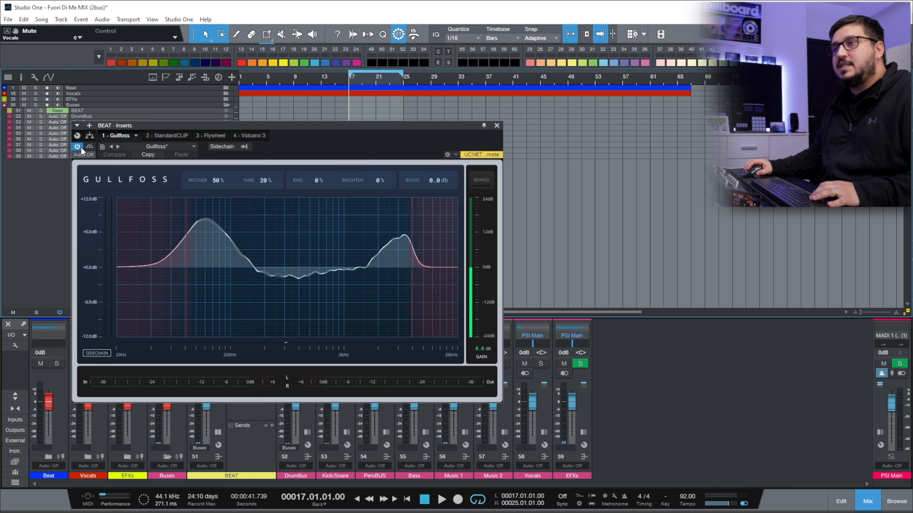
left_click(88, 147)
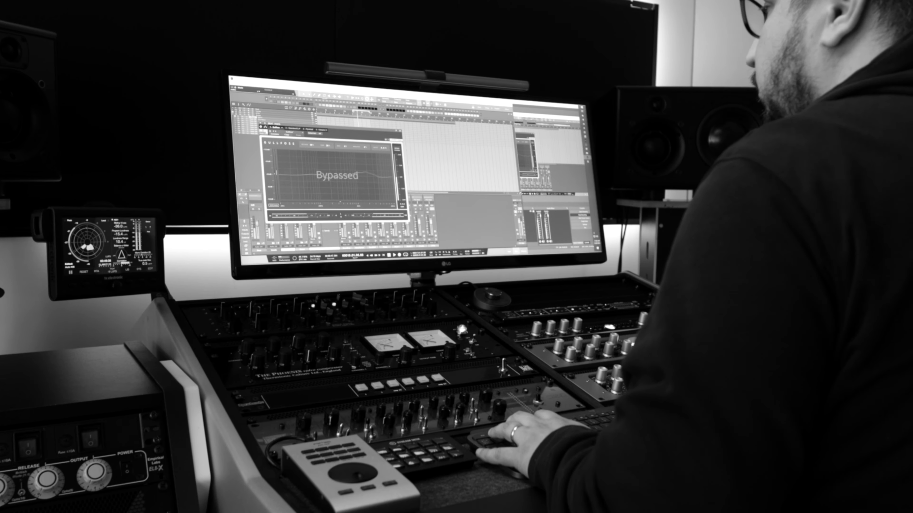
left_click(287, 144)
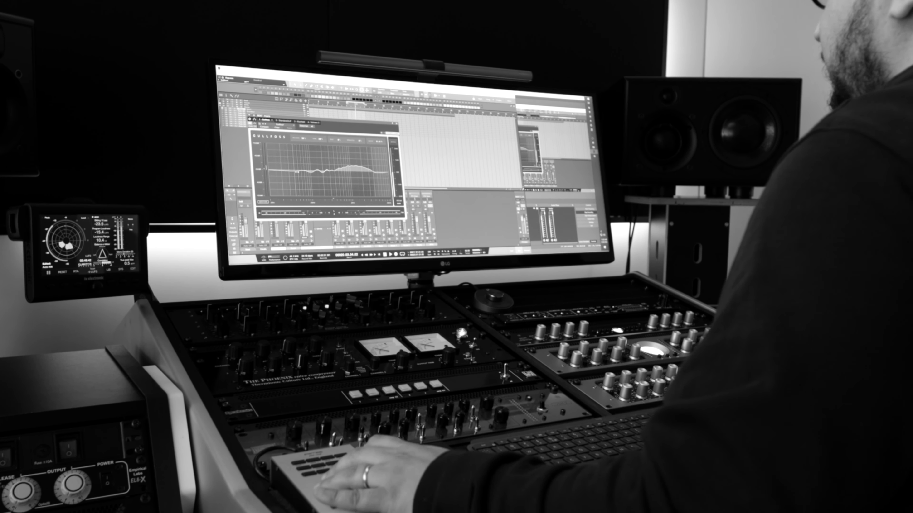
left_click(252, 121)
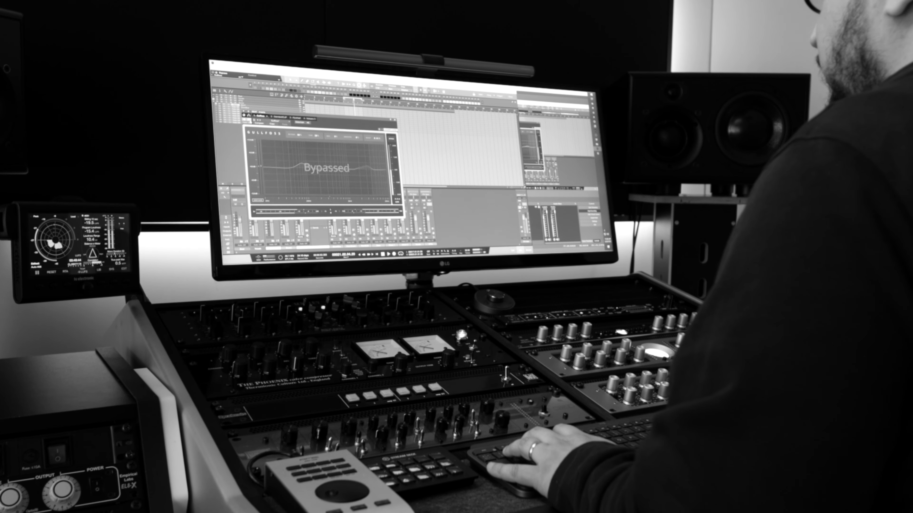
left_click(252, 121)
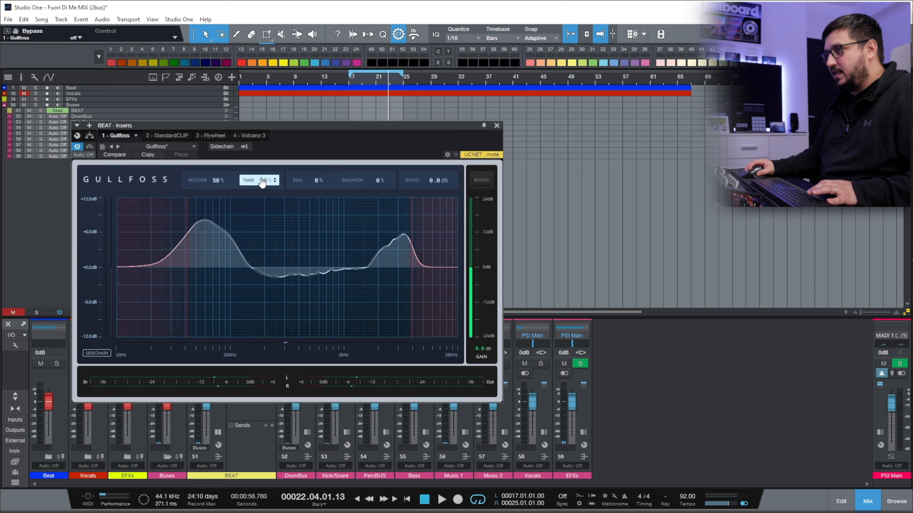
Try Gullfoss's Tame at 0% and at much higher amounts during playback, and return it to 20%.
left_click_drag(262, 181, 268, 224)
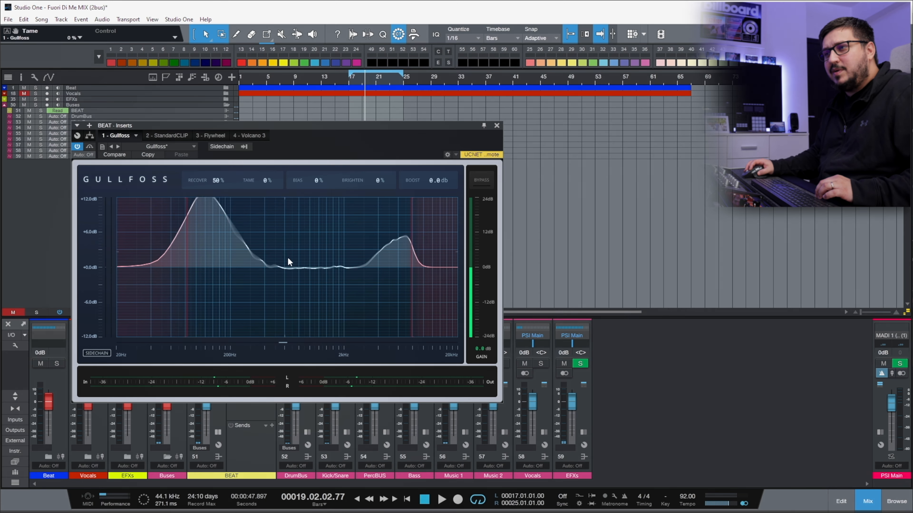
key("space")
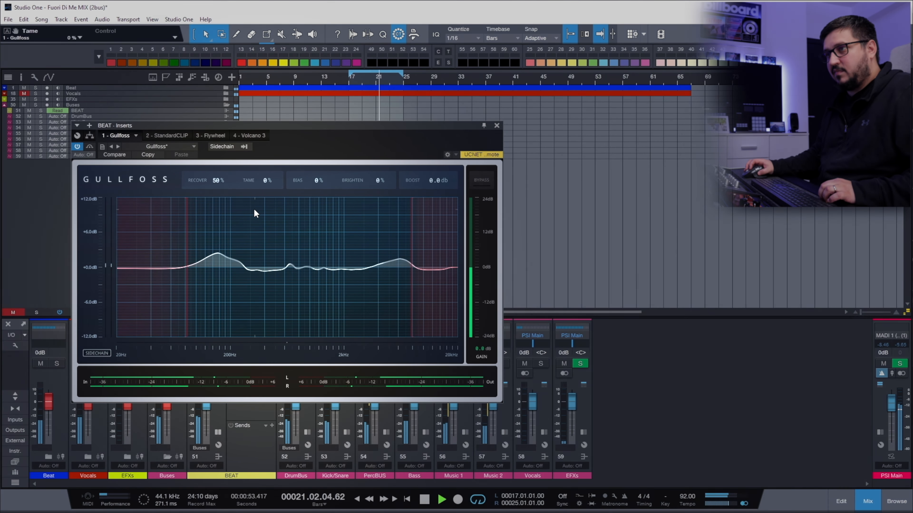
scroll(271, 185, "up", 15)
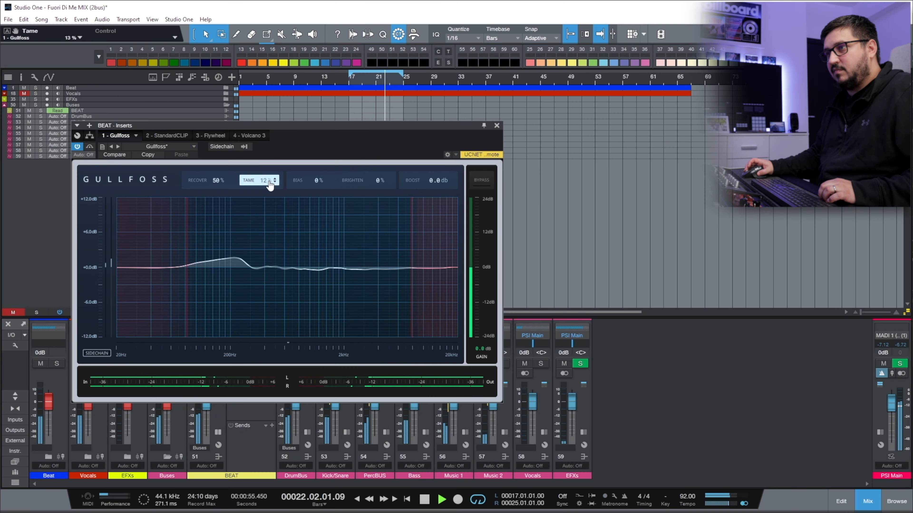
scroll(271, 184, "down", 15)
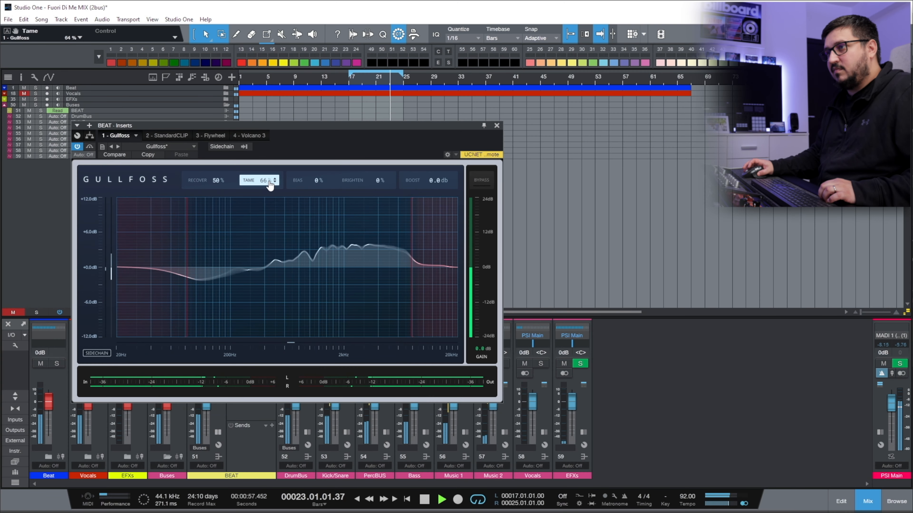
scroll(270, 185, "up", 4)
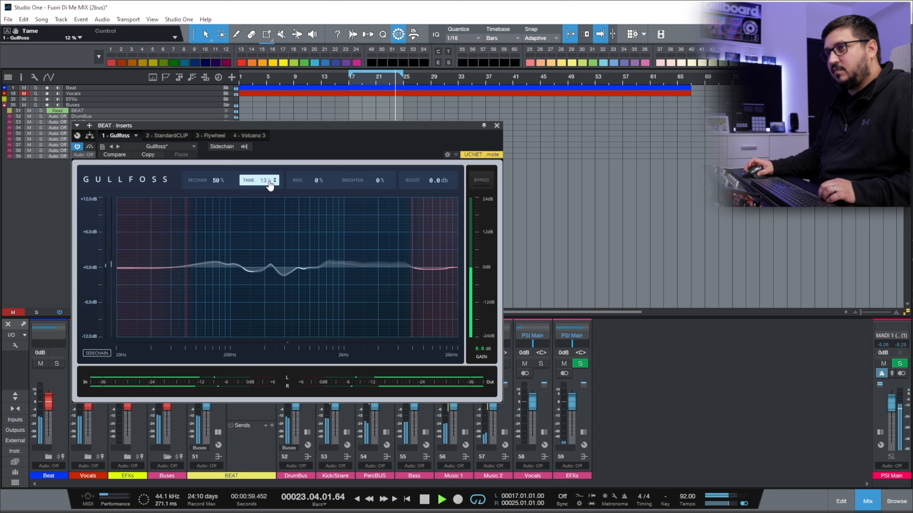
scroll(270, 185, "up", 2)
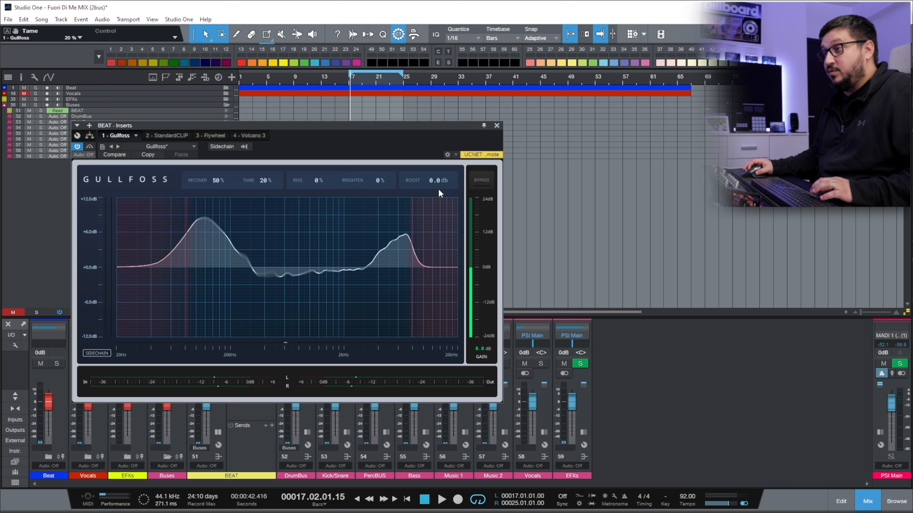
Try negative Brighten values down to about -90% and a raised Boost in Gullfoss while the beat plays.
left_click_drag(373, 186, 374, 188)
scroll(374, 188, "up", 1)
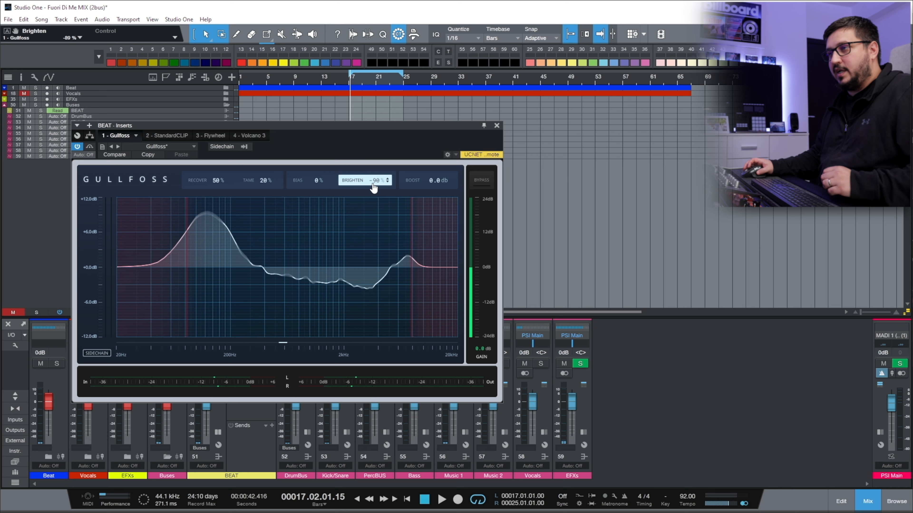
key("space")
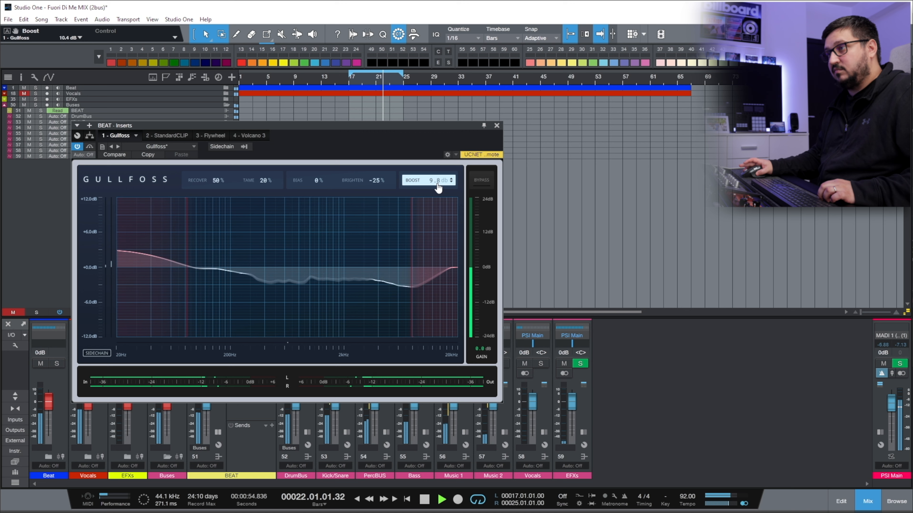
scroll(438, 187, "down", 10)
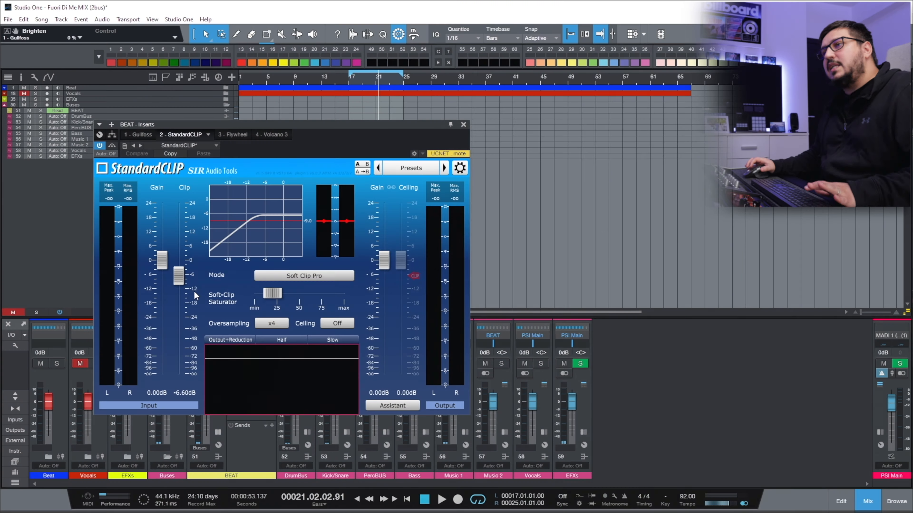
Play the beat and compare it with StandardCLIP bypassed and active on the BEAT bus.
mouse_move(262, 295)
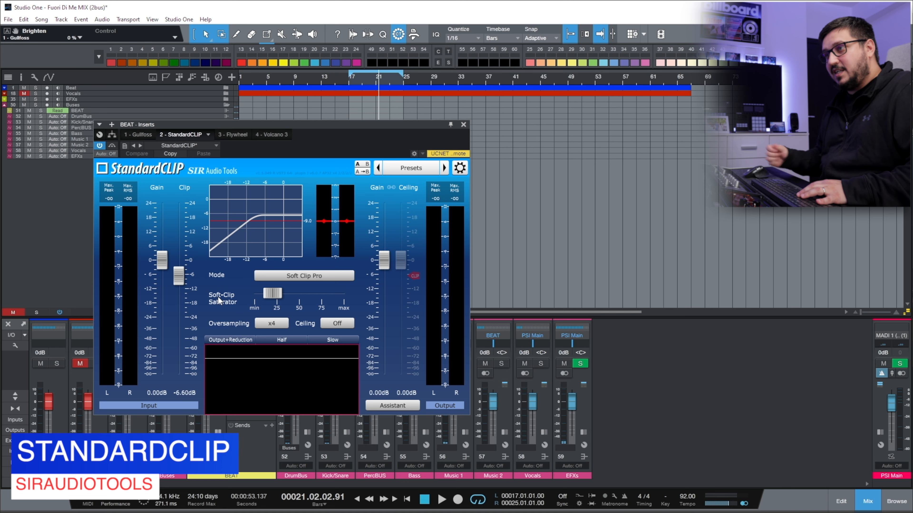
left_click(113, 146)
key("space")
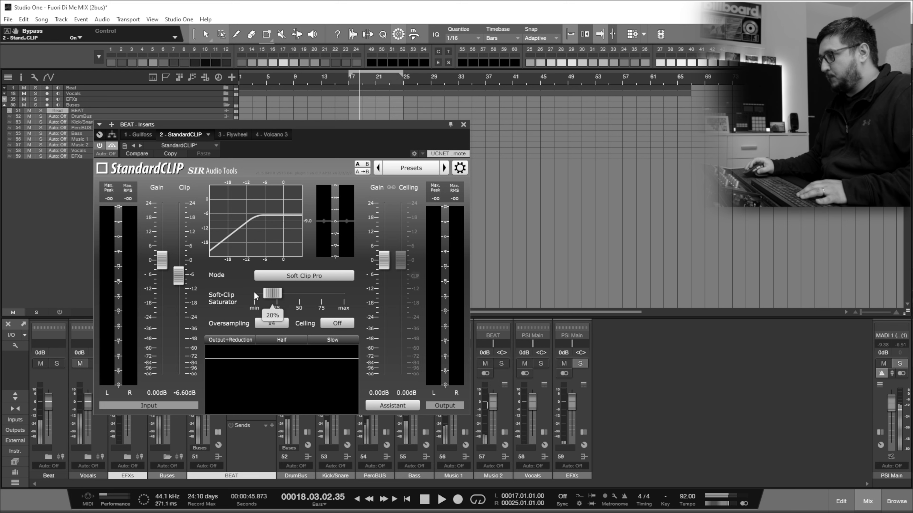
left_click(112, 146)
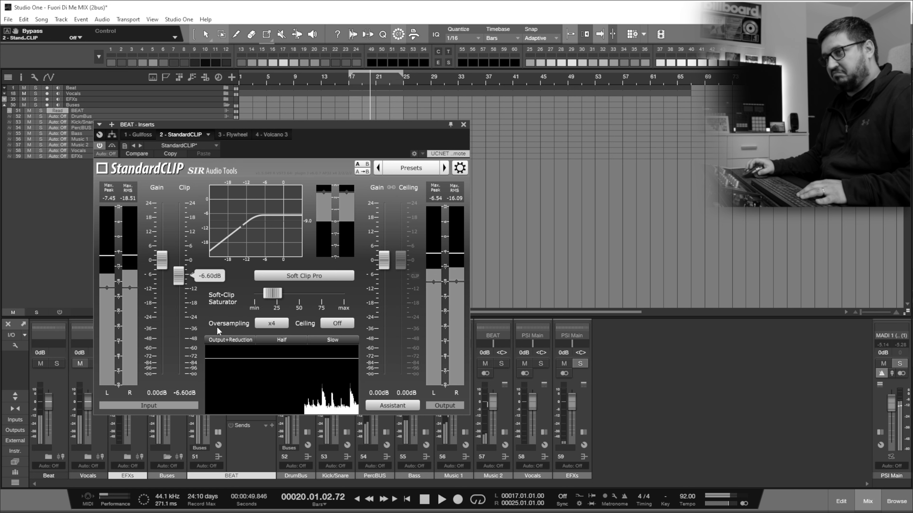
Try StandardCLIP's soft-clip saturator at up to 34% and a clip level of -6 dB.
left_click_drag(272, 293, 278, 296)
scroll(278, 293, "up", 5)
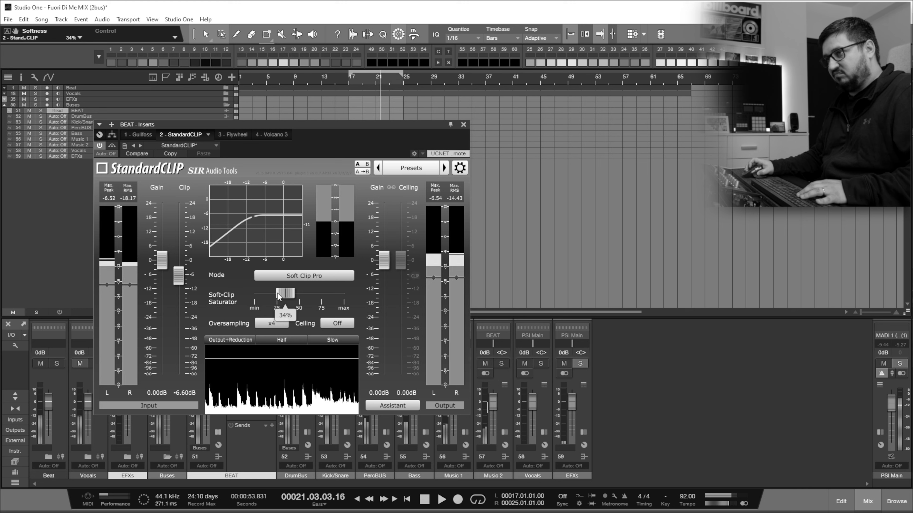
scroll(278, 295, "down", 8)
scroll(278, 295, "down", 1)
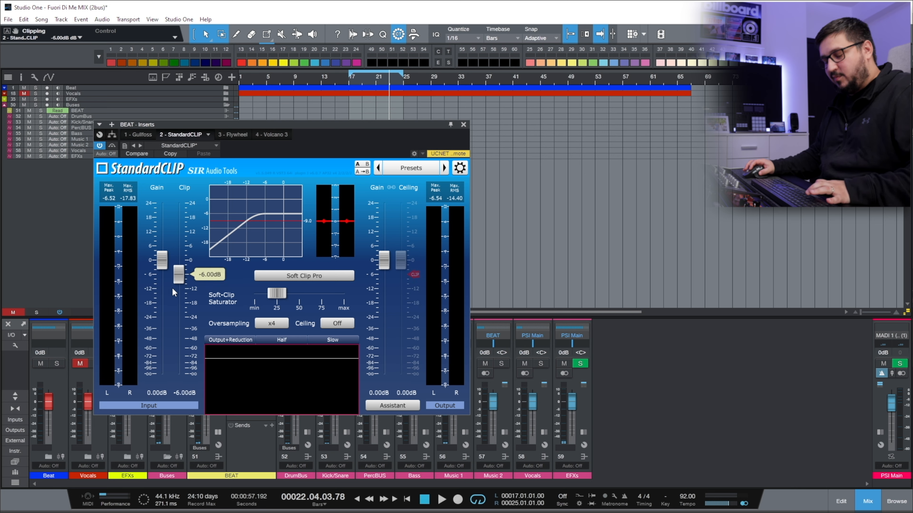
Set StandardCLIP's soft-clip saturator to 20% and its clip level to -8 dB while the beat plays.
key("space")
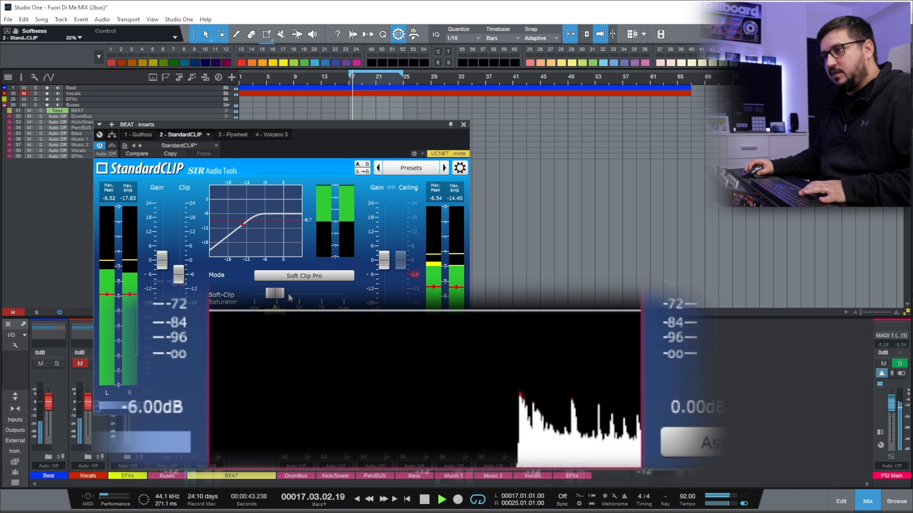
left_click_drag(288, 294, 286, 294)
right_click(319, 235)
left_click(337, 252)
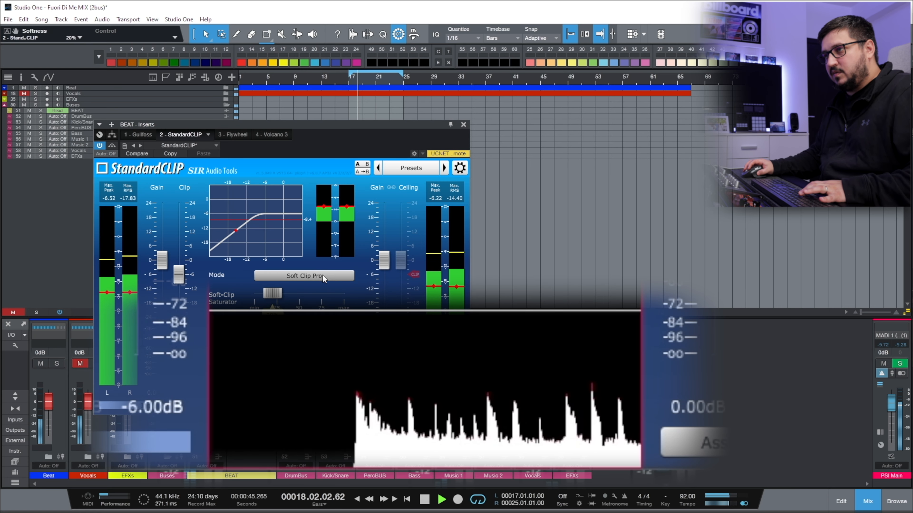
mouse_move(174, 282)
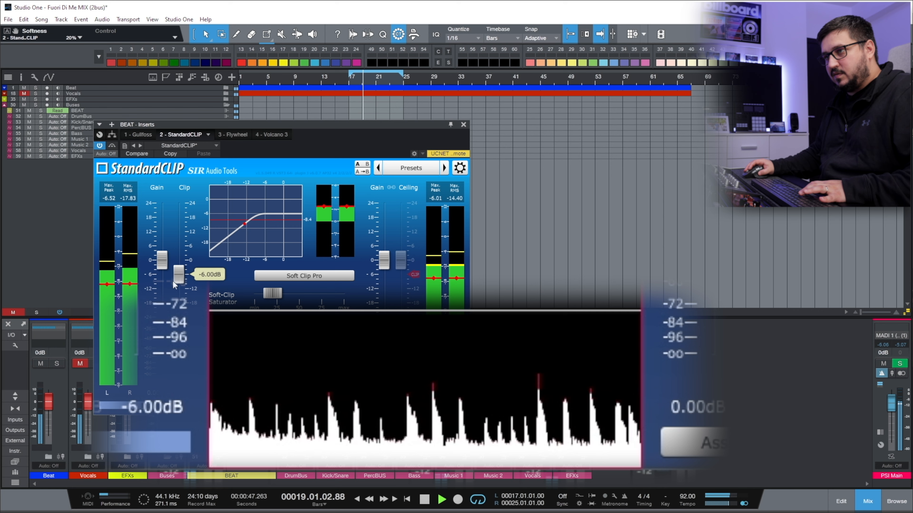
left_click_drag(173, 281, 182, 287)
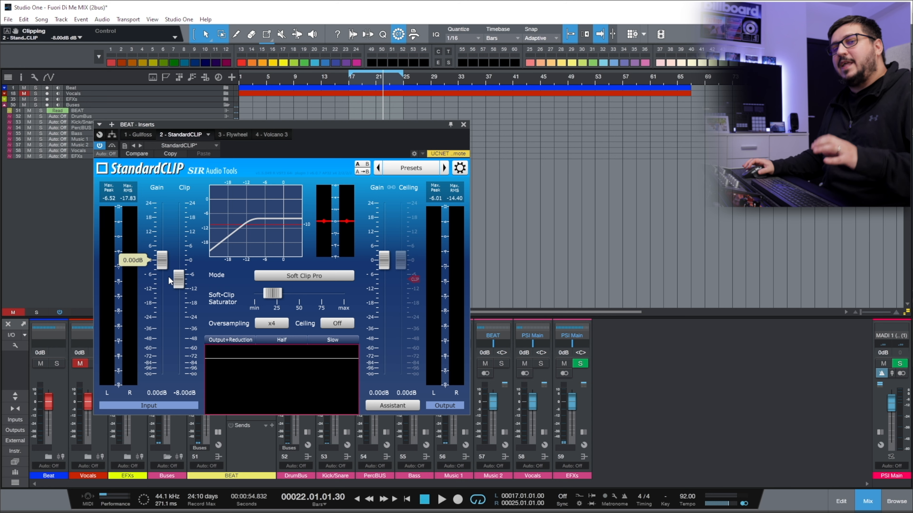
Compare the adjusted StandardCLIP bypassed and active during playback, and close its window.
mouse_move(276, 297)
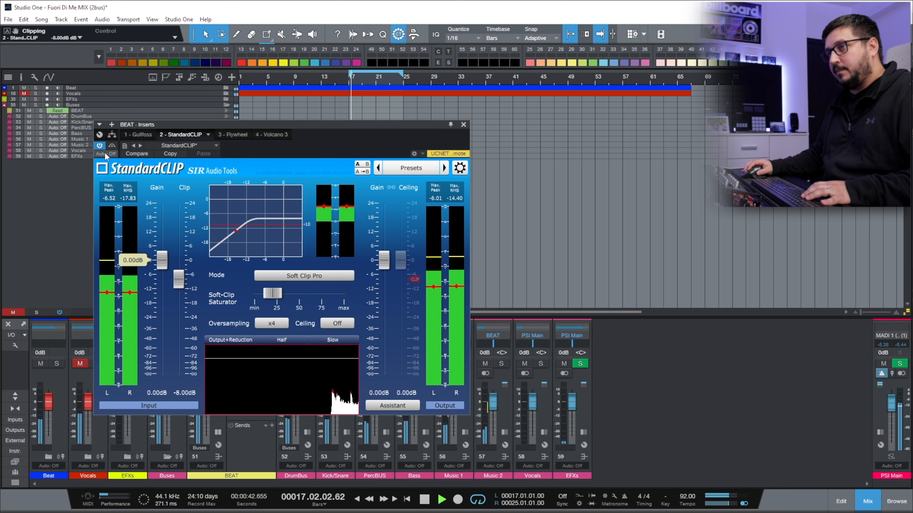
left_click(112, 147)
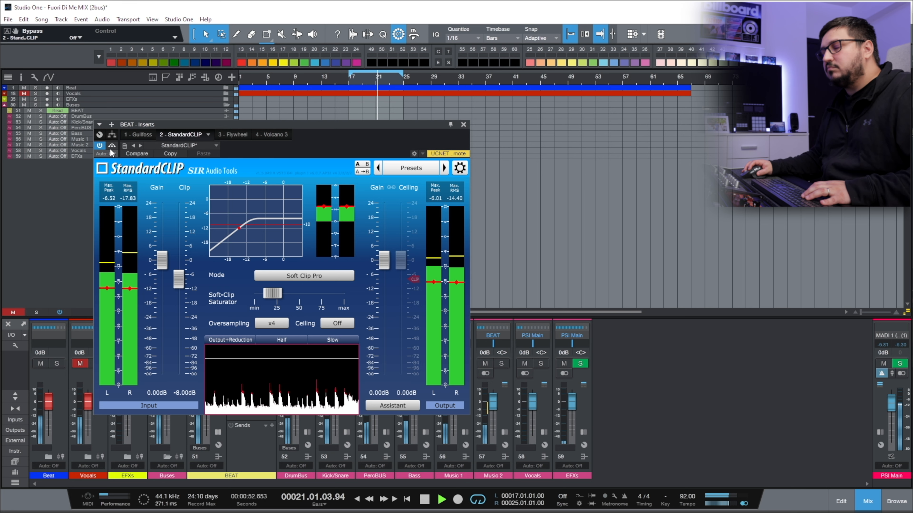
left_click(110, 148)
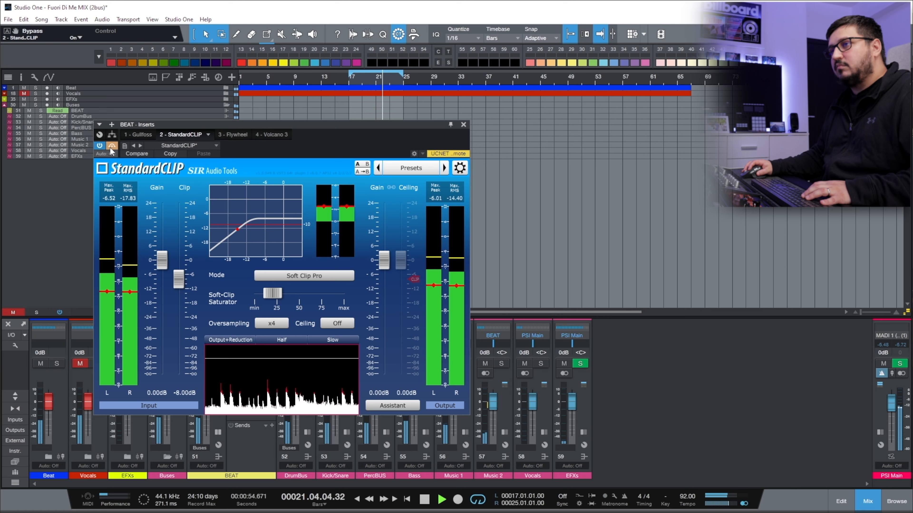
left_click(111, 148)
left_click(463, 125)
Play the beat and compare it with all inserts of the BEAT bus switched off and on.
key("space")
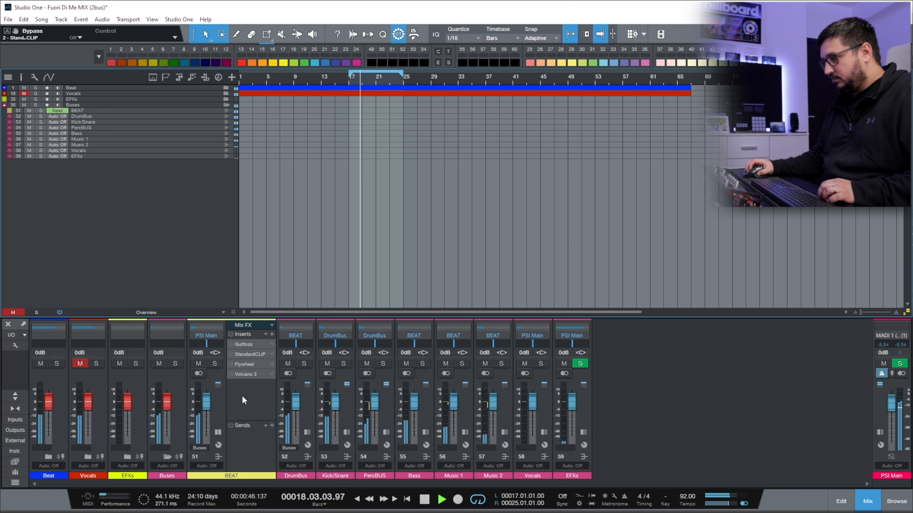
left_click(230, 335)
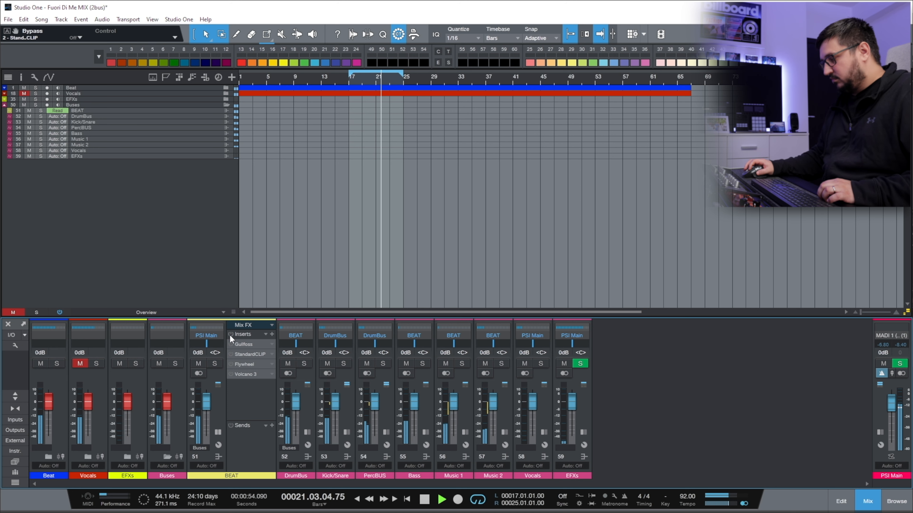
left_click(230, 334)
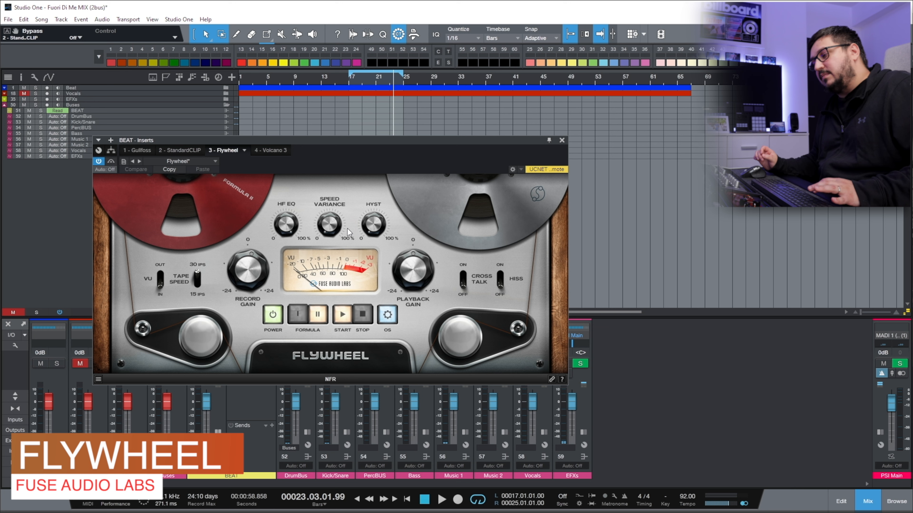
Play the loop from bar 17 and compare the beat with Flywheel powered off and on.
key("space")
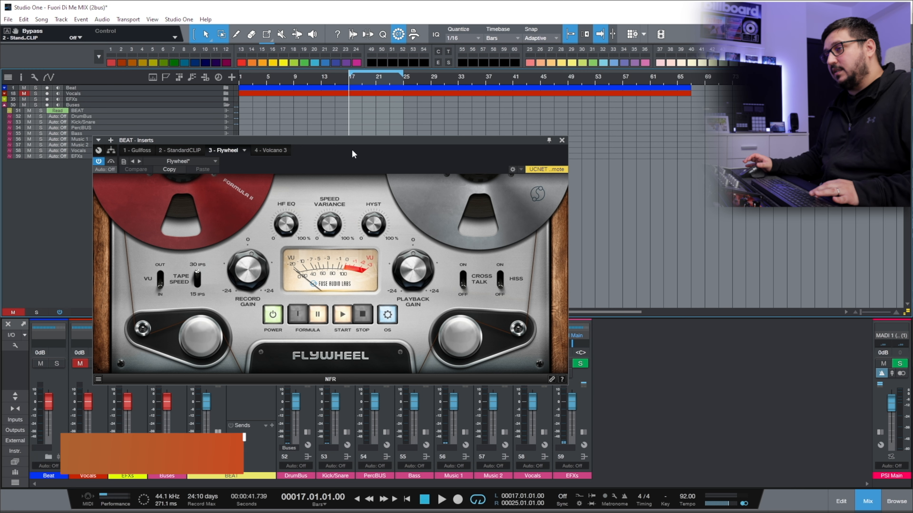
key("space")
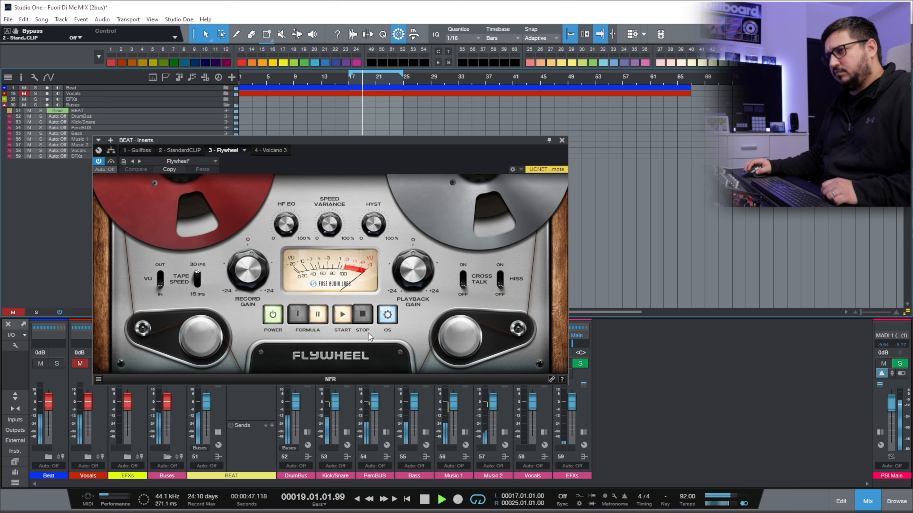
left_click(273, 315)
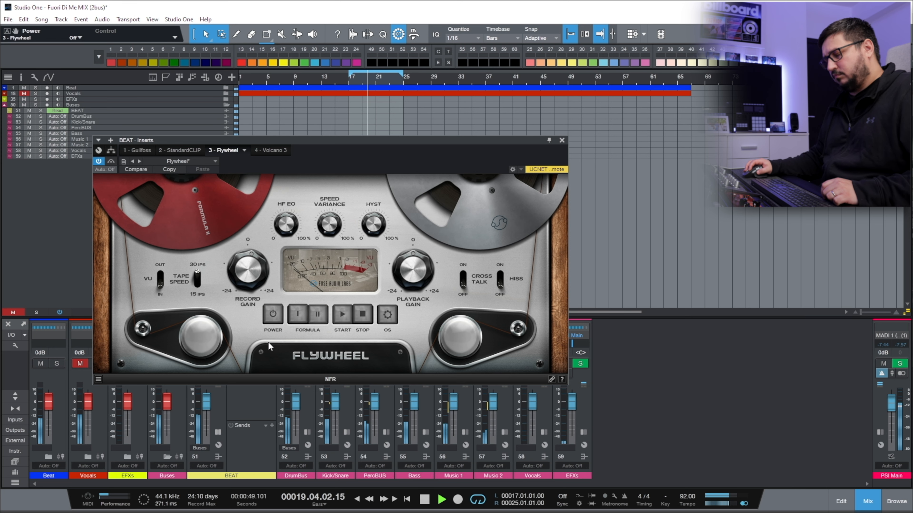
left_click(274, 315)
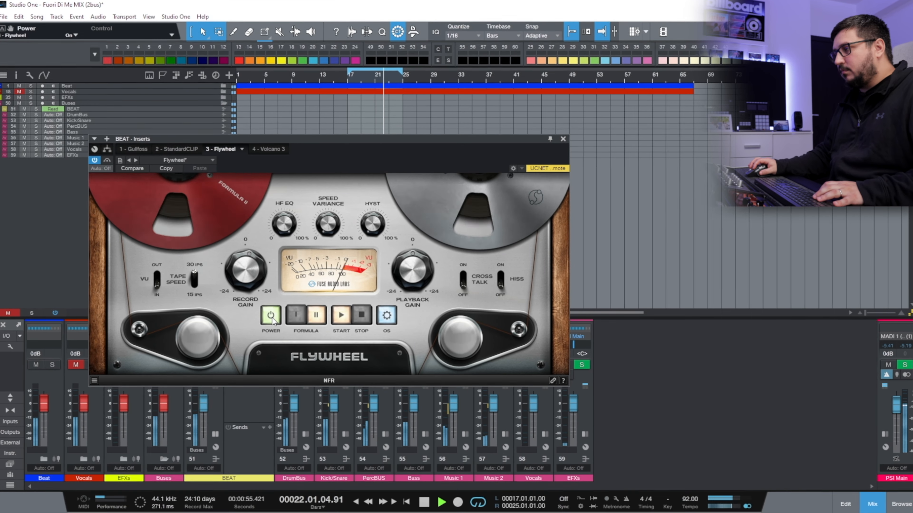
Repeat the comparison of the looped beat with Flywheel powered off and on, leaving it powered on.
left_click(271, 316)
left_click(270, 316)
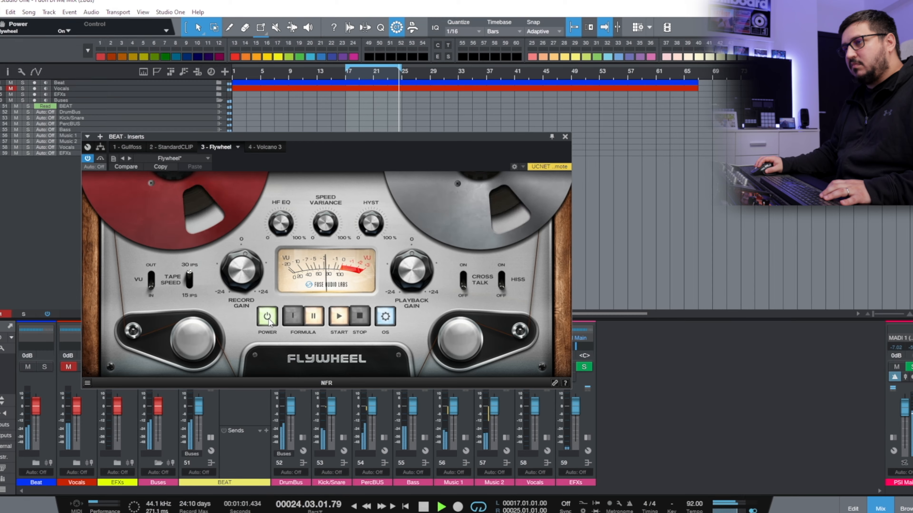
left_click(269, 317)
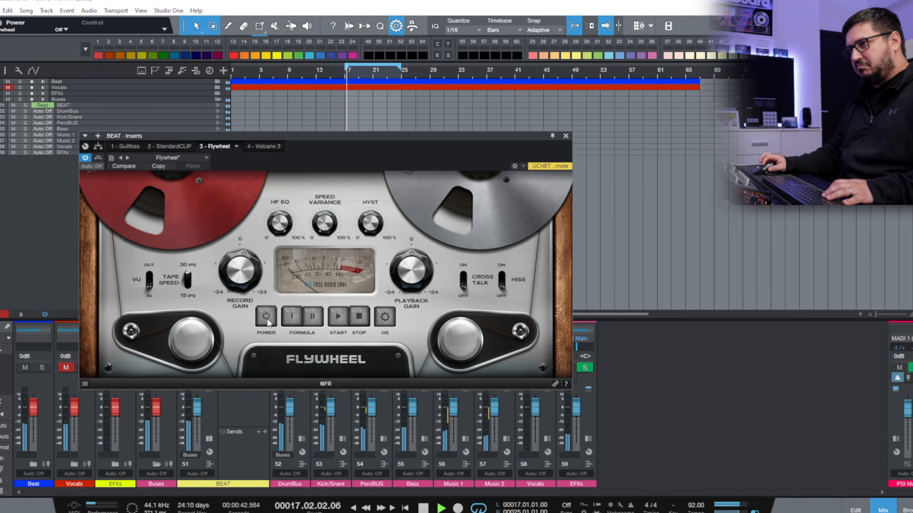
left_click(265, 317)
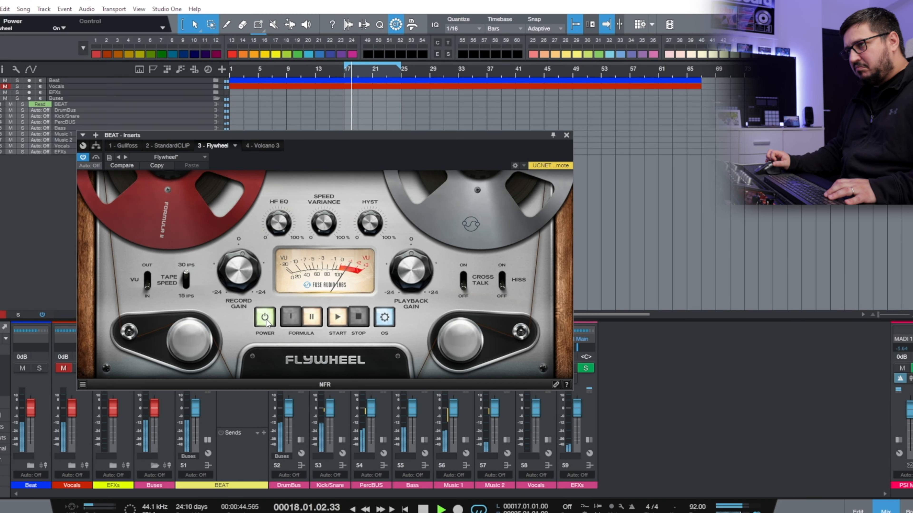
Compare Flywheel's 15 IPS and 30 IPS tape speeds on the beat, leaving the speed at 30 IPS.
key("space")
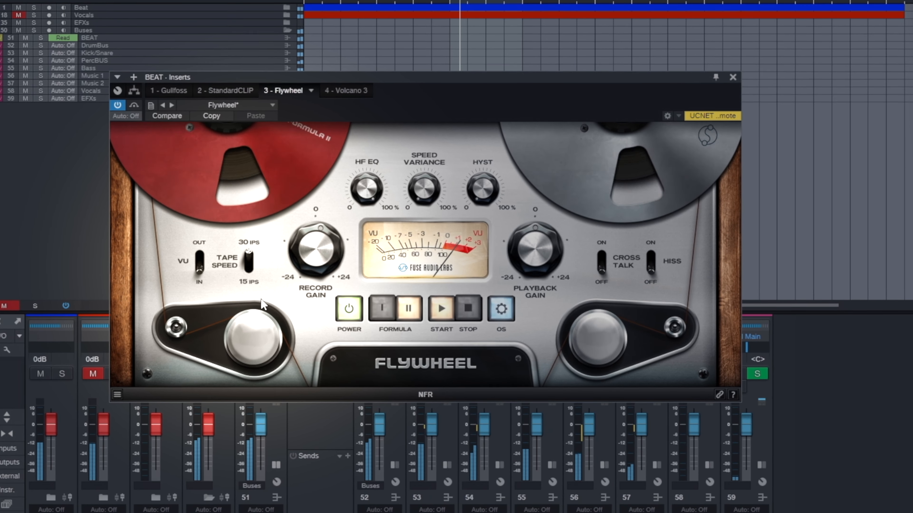
left_click(247, 266)
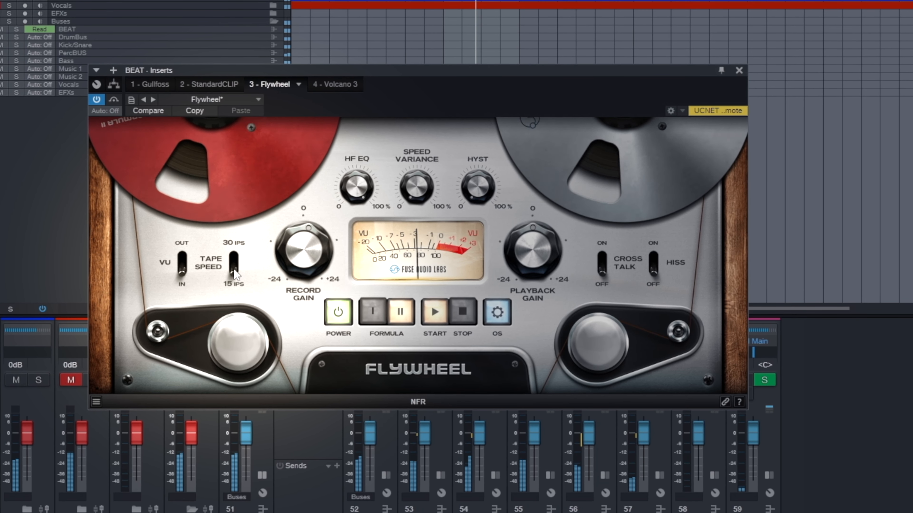
left_click(233, 269)
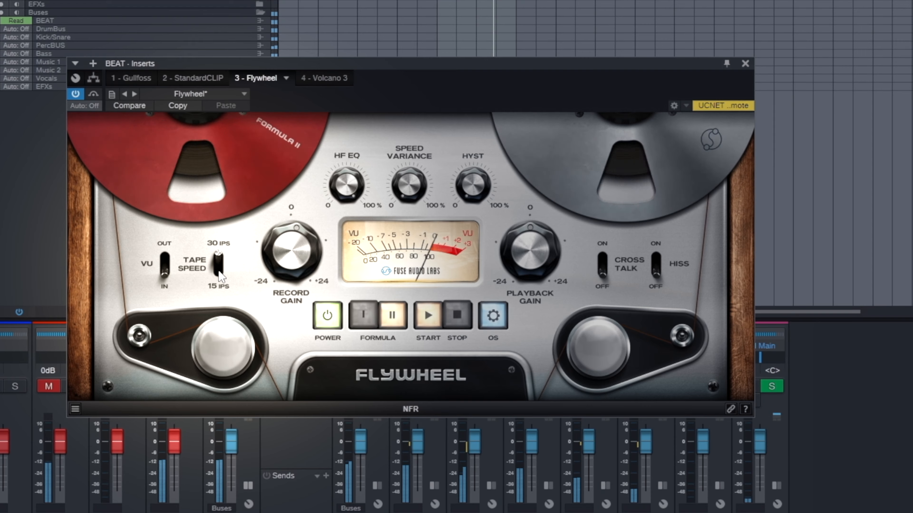
left_click(218, 271)
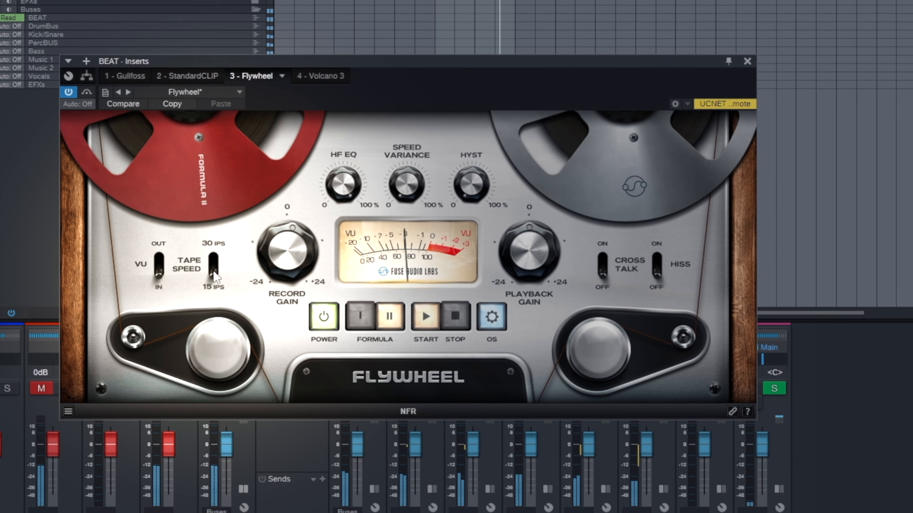
left_click(214, 273)
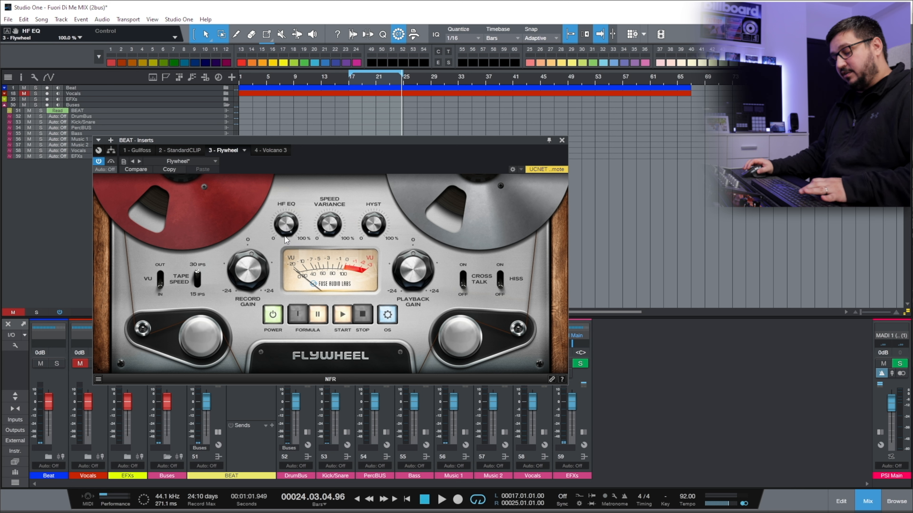
Play the loop, try Flywheel's HF EQ at 81% and settle on 90.5%, comparing the beat with Flywheel powered off and on.
key("space")
left_click_drag(286, 240, 276, 259)
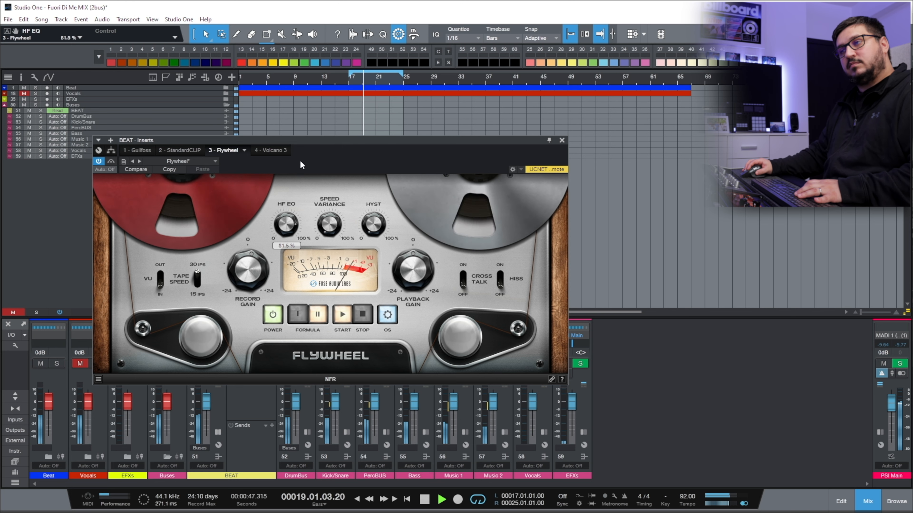
left_click_drag(288, 239, 288, 232)
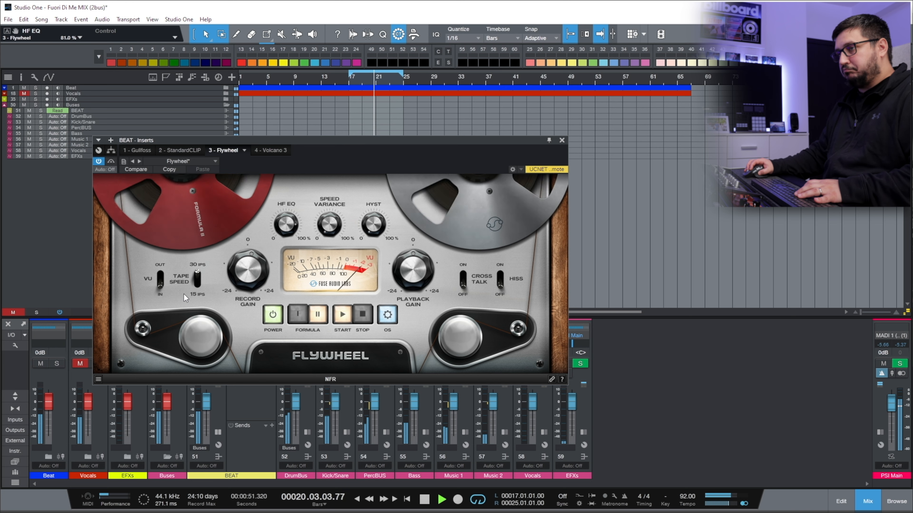
left_click(272, 315)
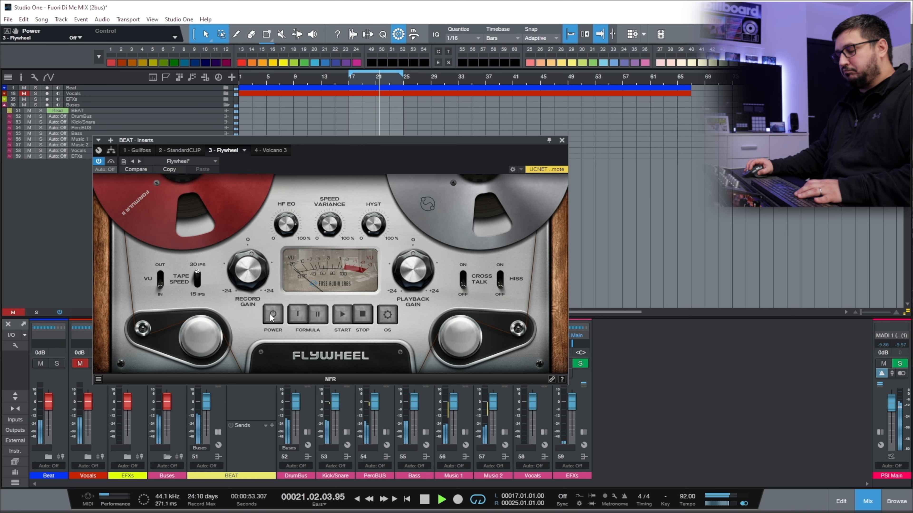
left_click(272, 315)
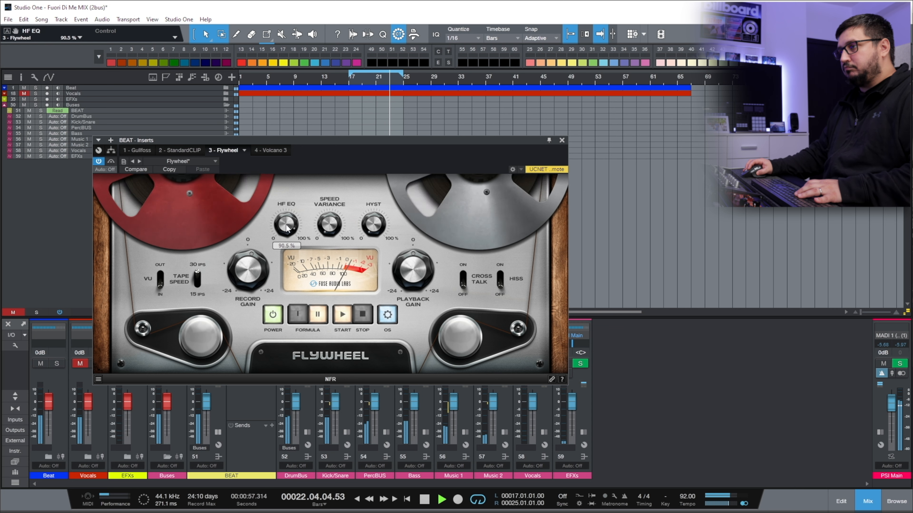
left_click(273, 322)
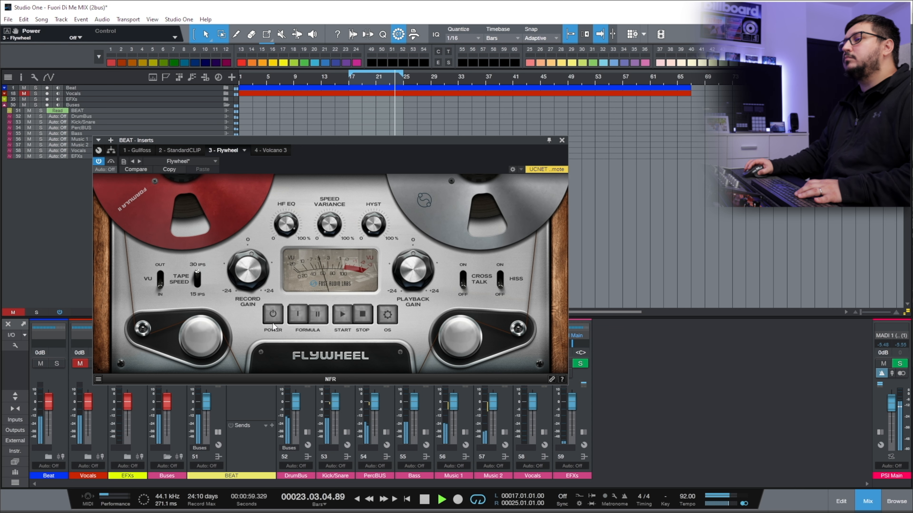
left_click(272, 318)
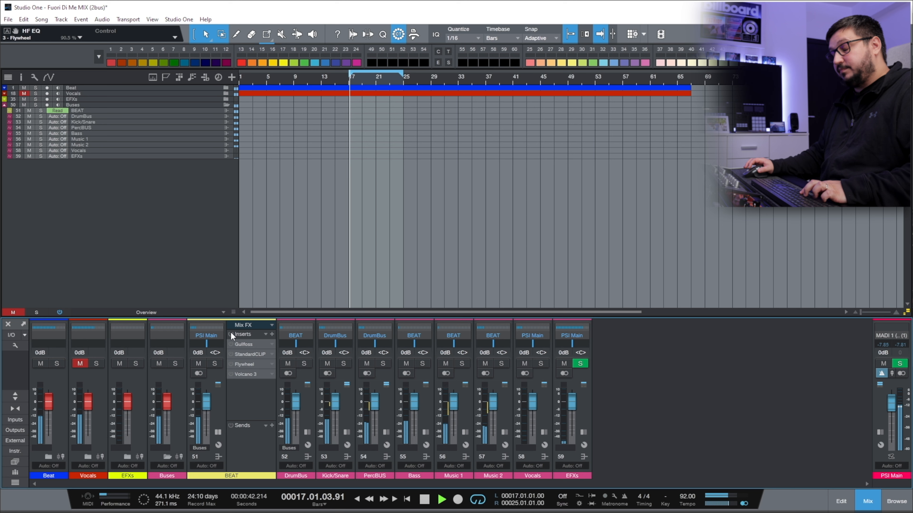
Compare the looped beat with the BEAT bus insert chain switched off and on, leaving the chain on.
left_click(230, 334)
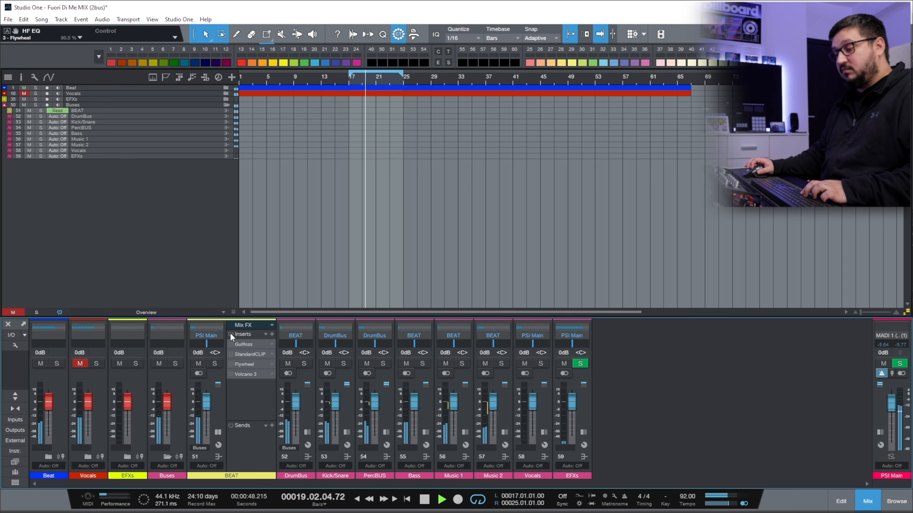
left_click(230, 334)
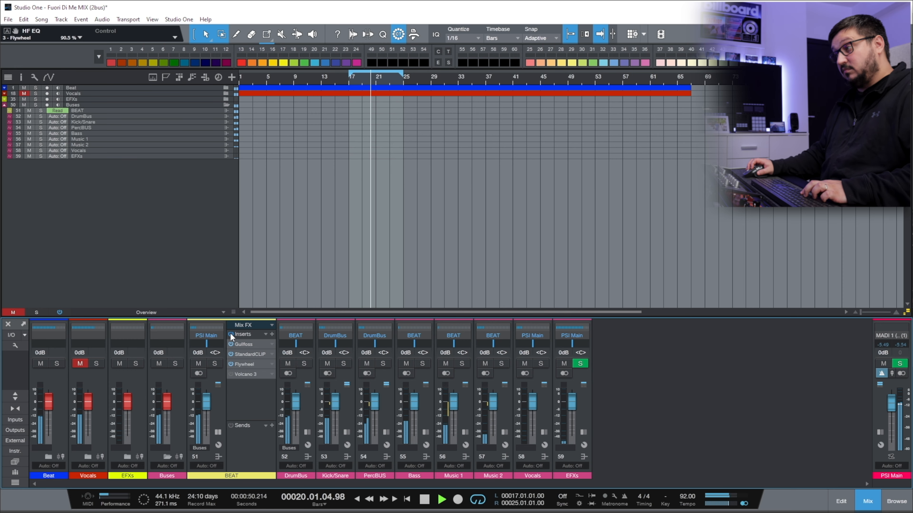